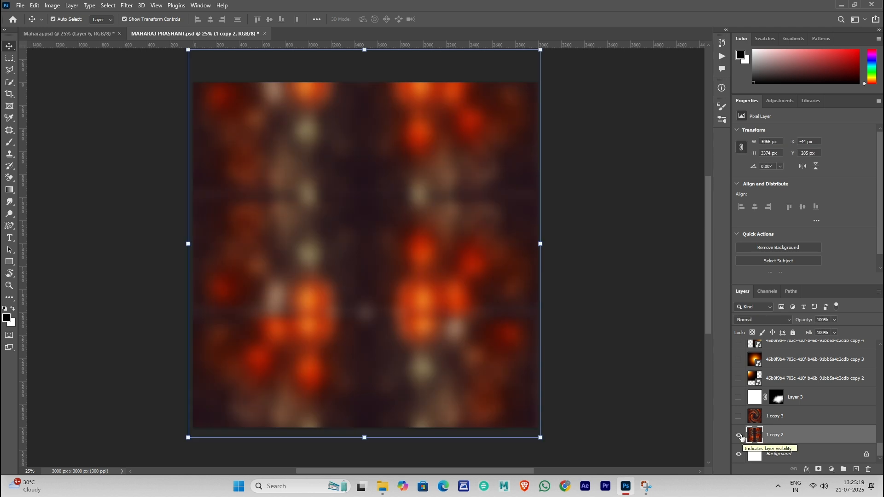
- Preview the swirled 1 copy 3 layer briefly, and duplicate the blurred 1 copy 2 layer
left_click(739, 417)
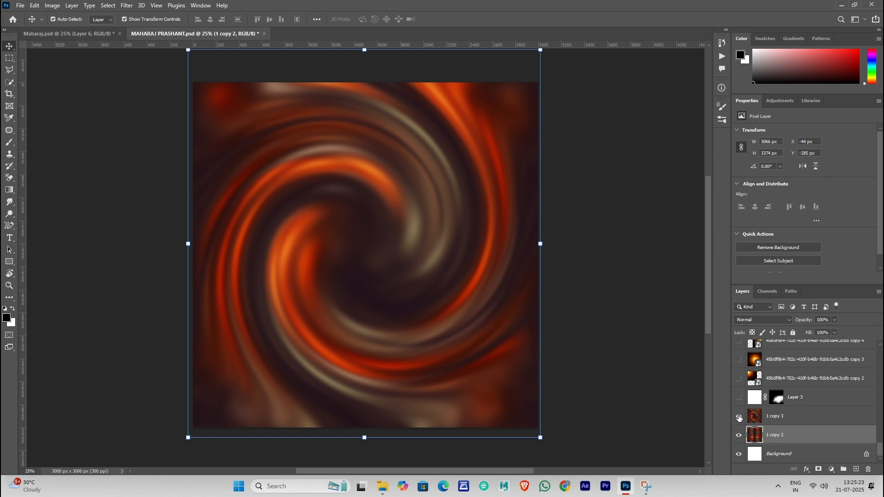
left_click(739, 417)
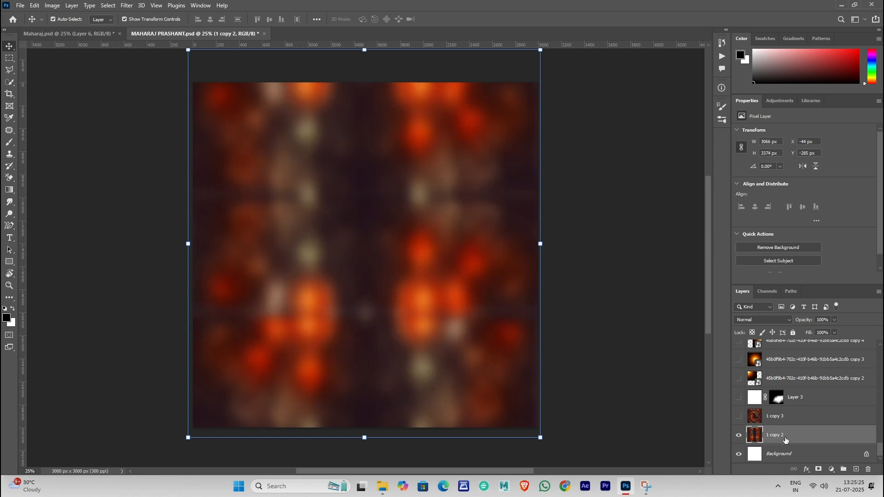
key("ctrl")
key("ctrl+j")
- Twirl the centre of the duplicated layer into a large swirl with Liquify's Twirl tool at brush size 2600
left_click(131, 6)
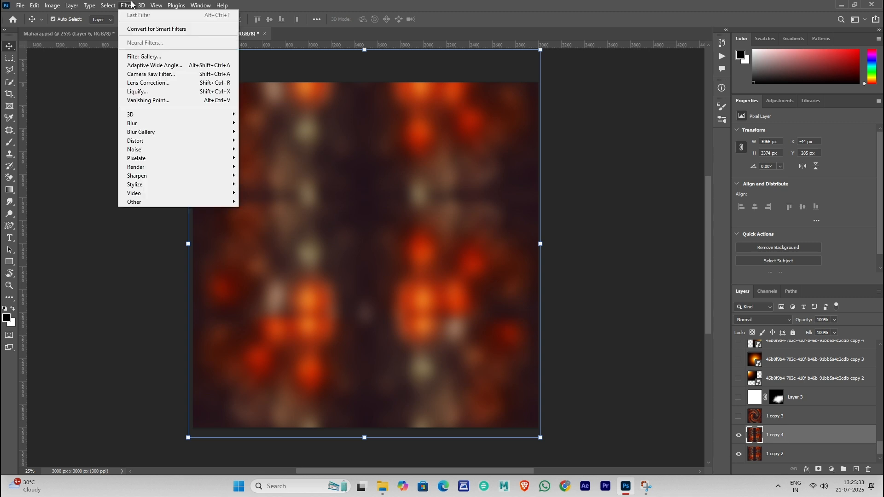
left_click(148, 92)
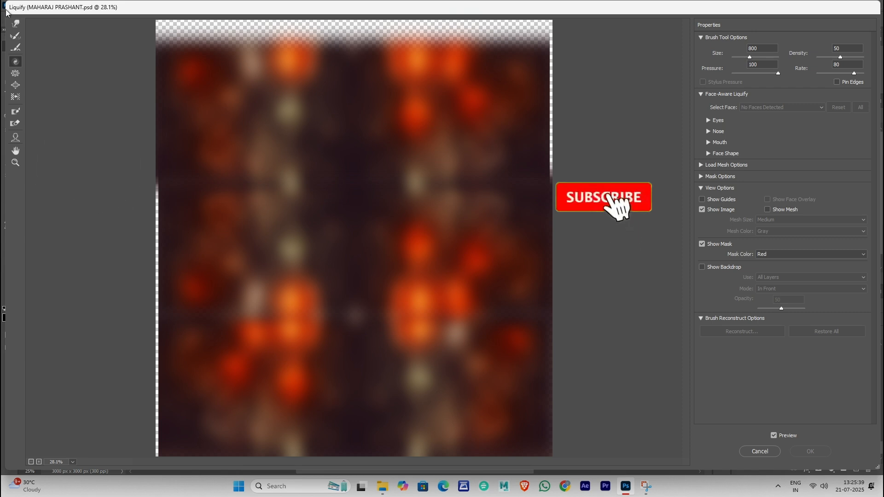
left_click(18, 62)
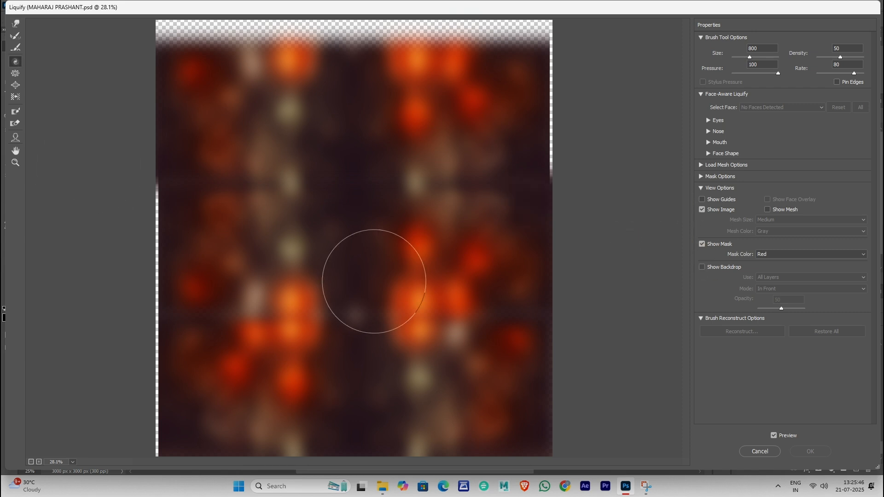
key("bracketright")
key("bracketright")
key("bracketright")
key("bracketright")
key("bracketright")
key("bracketright")
key("bracketright")
key("bracketright")
key("bracketright")
key("bracketright")
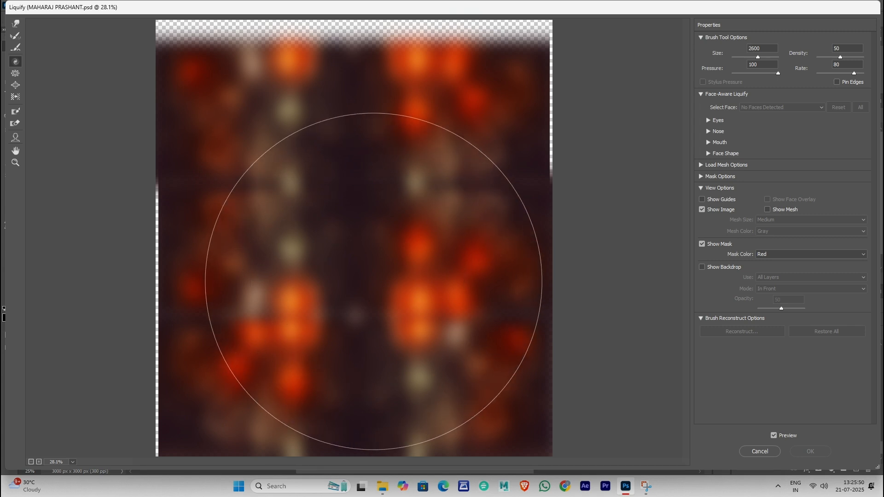
mouse_move(366, 265)
left_mouse_down()
mouse_move(348, 258)
mouse_move(385, 232)
left_mouse_up()
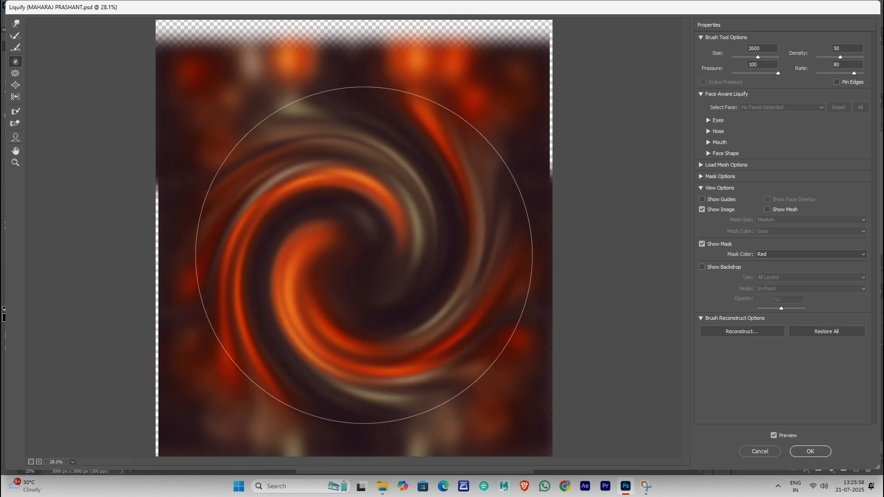
left_click(813, 452)
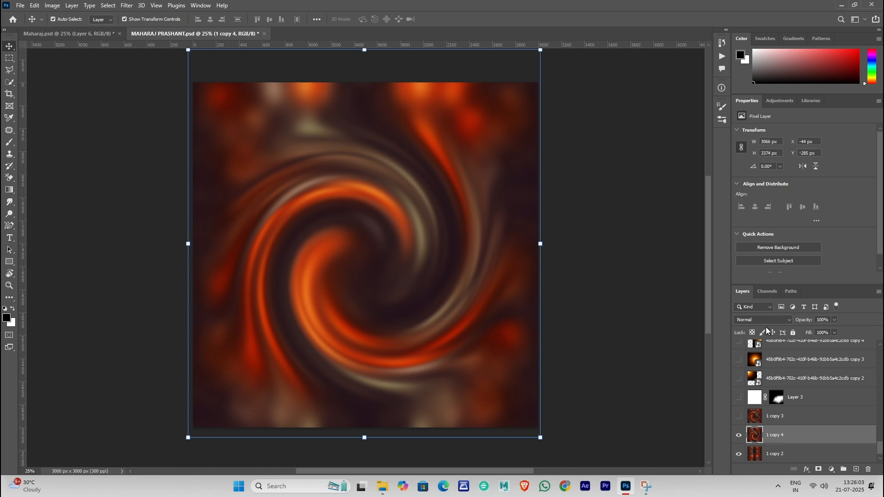
- Hide the 1 copy 4 layer and show the 1 copy 3 swirl instead, comparing it with the unswirled background
left_click(739, 417)
left_click(739, 435)
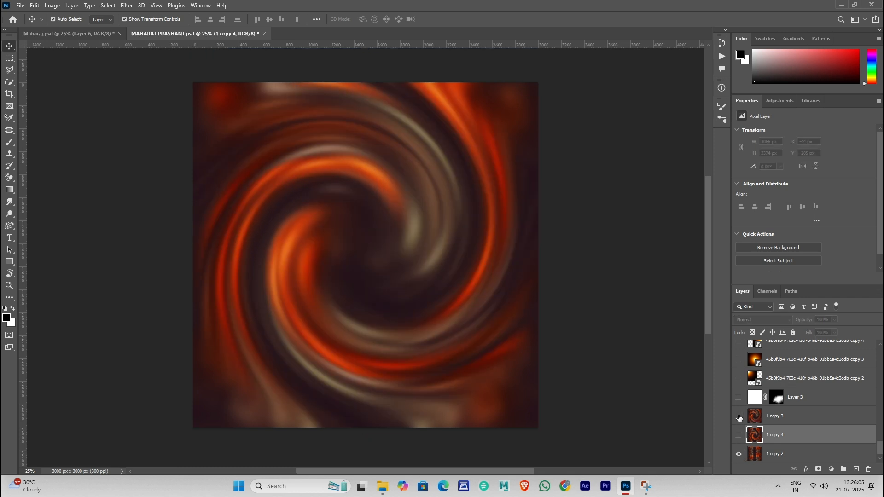
left_click(738, 417)
left_click(739, 416)
left_click(739, 417)
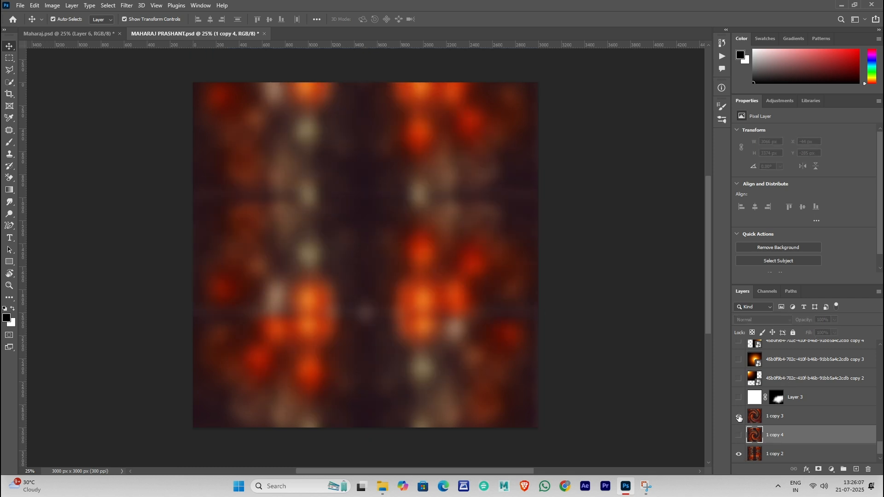
left_click(739, 416)
left_click(739, 417)
- Show the white cloud Layer 3 and the orange glow layers copy 2, copy 3 and copy 4 above the swirl
left_click(738, 397)
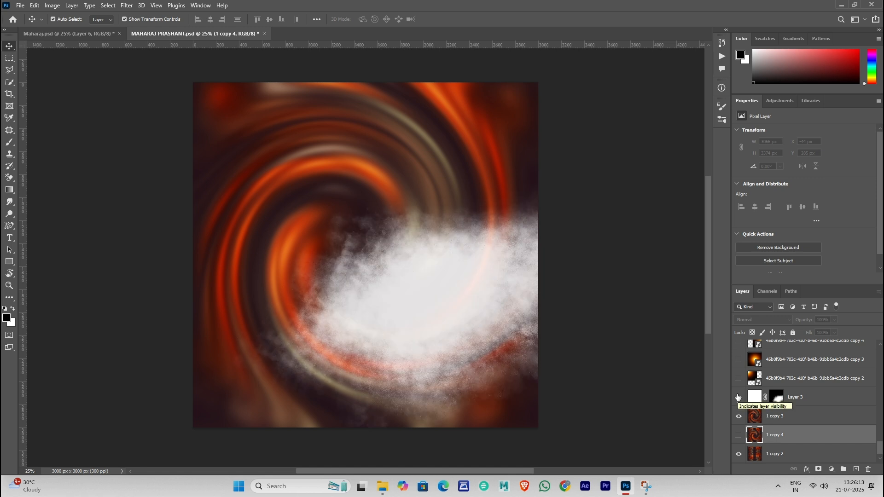
left_click(739, 378)
left_click(739, 359)
scroll(767, 368, "up", 1)
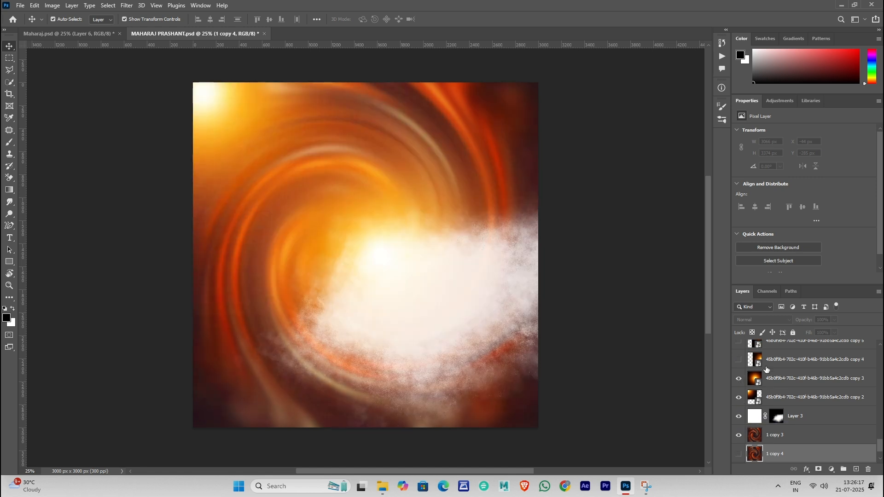
left_click(738, 359)
- Preview the copy 4 glow layer in Normal blend mode and return it to Screen
left_click(766, 361)
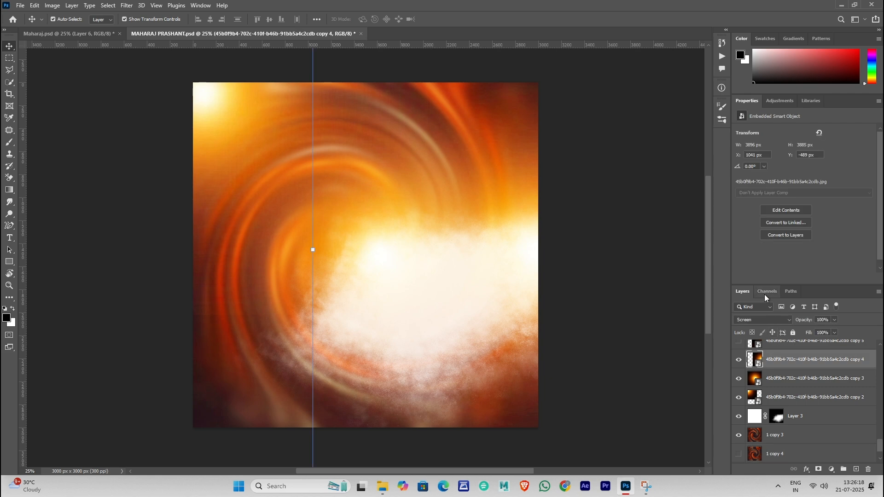
left_click(764, 320)
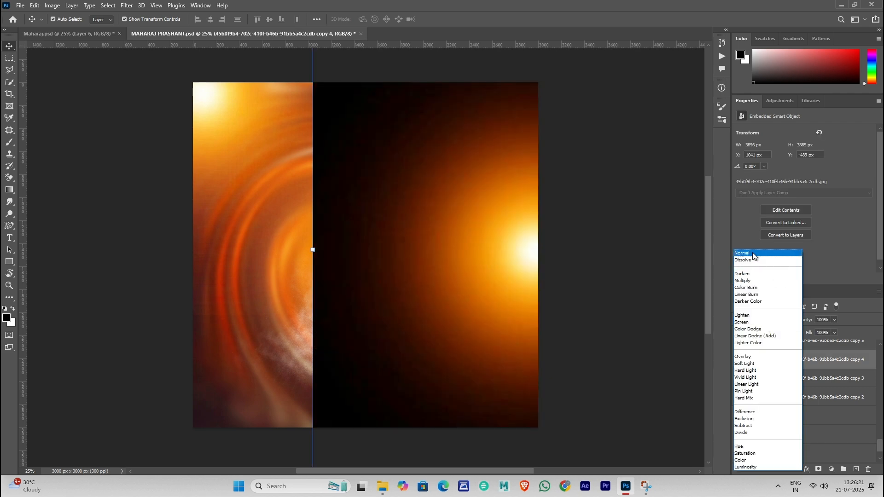
left_click(752, 253)
left_click(761, 323)
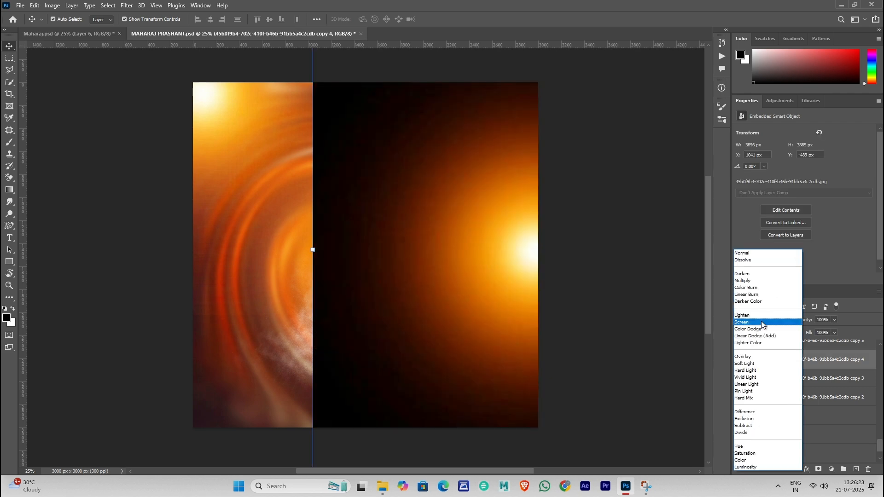
left_click(762, 322)
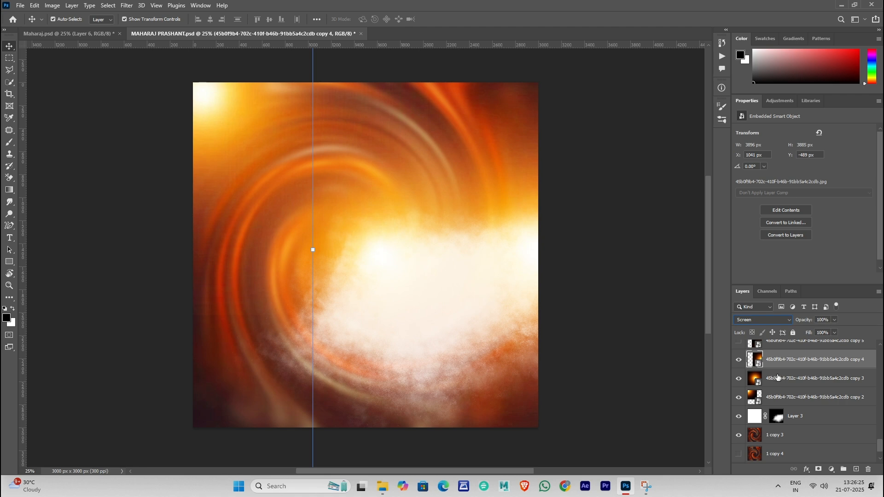
- Preview the copy 3 glow layer in Normal blend mode and return it to Screen
left_click(778, 378)
left_click(764, 320)
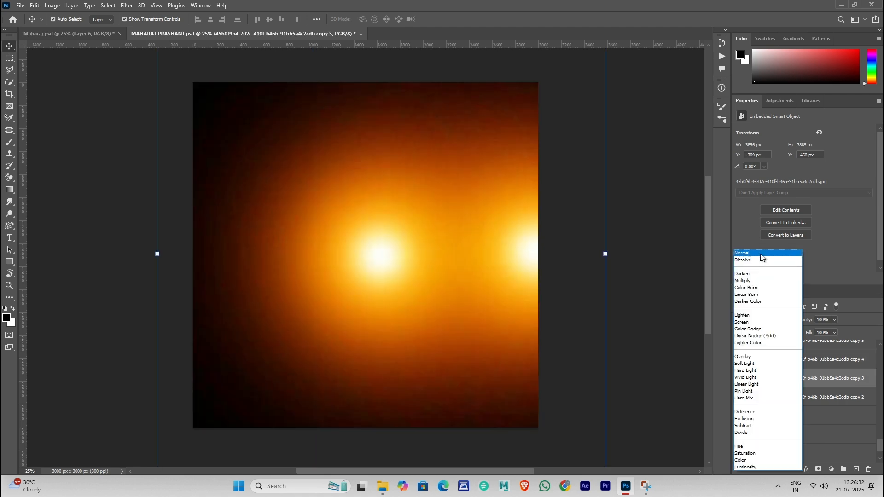
left_click(750, 322)
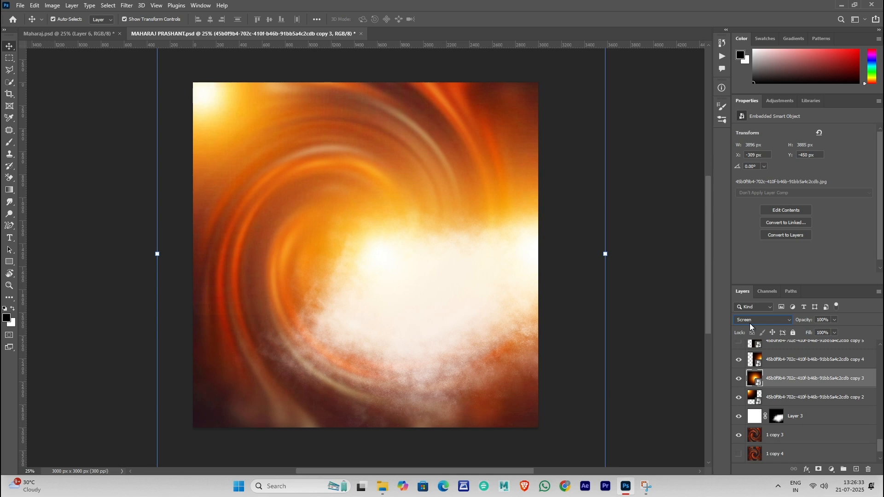
- Show the date badge layers: Rectangle 5, Rectangle 5 copy and the "जुलै १०" text
left_click(739, 379)
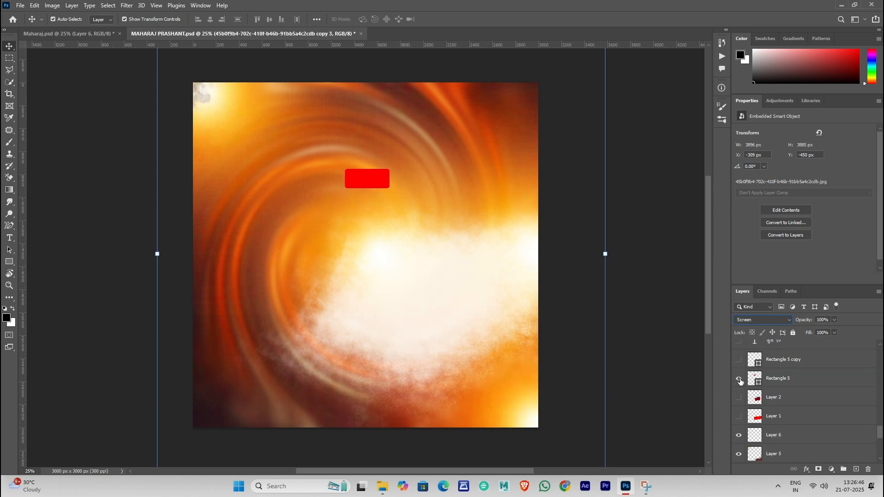
scroll(740, 381, "up", 1)
left_click(740, 398)
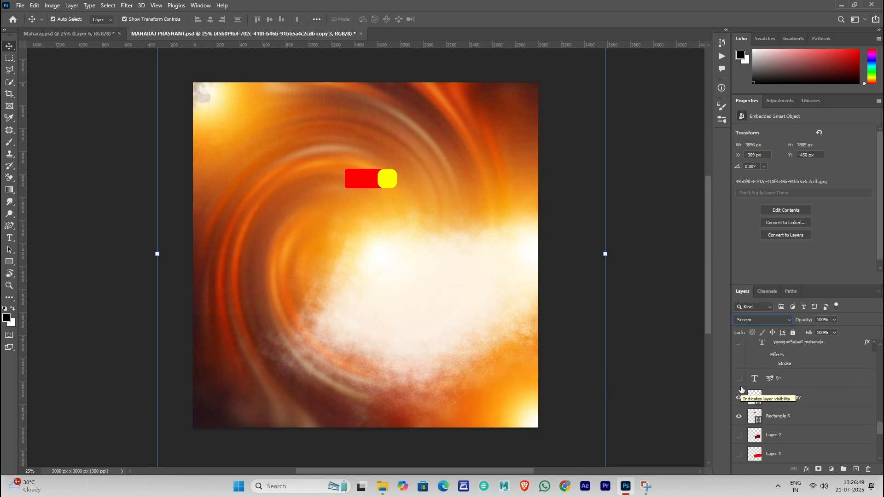
left_click(739, 379)
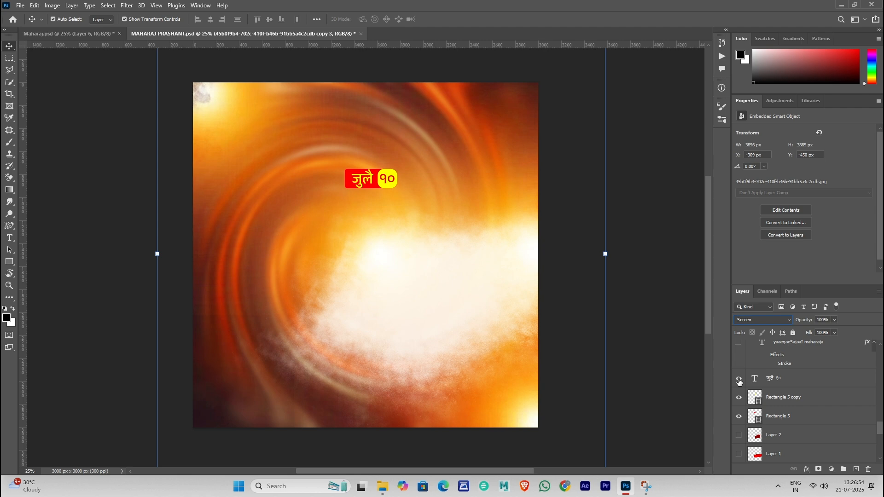
- Show the large two-line calligraphic name text layer over the white cloud
scroll(739, 382, "up", 2)
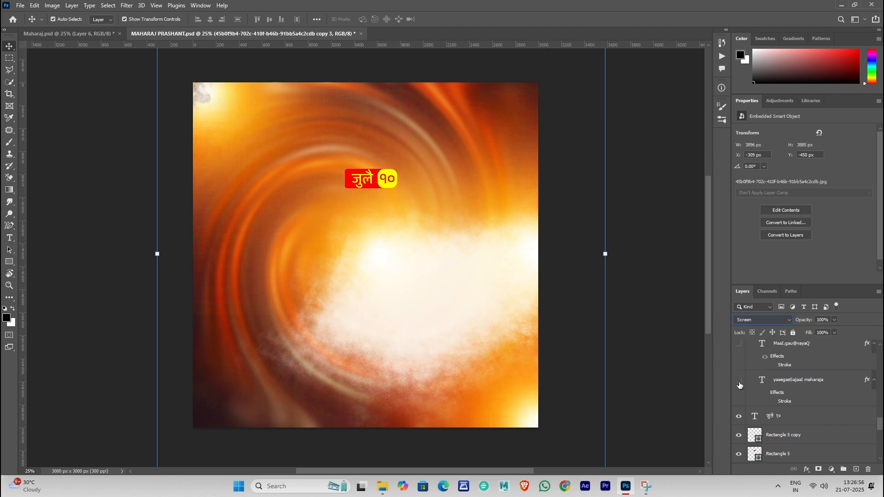
left_click(739, 381)
scroll(746, 394, "up", 1)
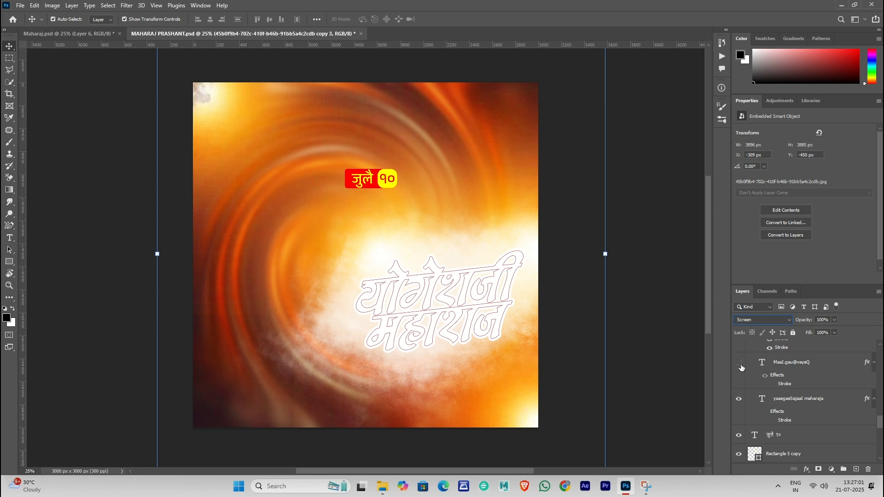
- Open the calligraphic name text for editing to check its font settings, and leave it unedited
left_click(405, 292)
double_click(421, 296)
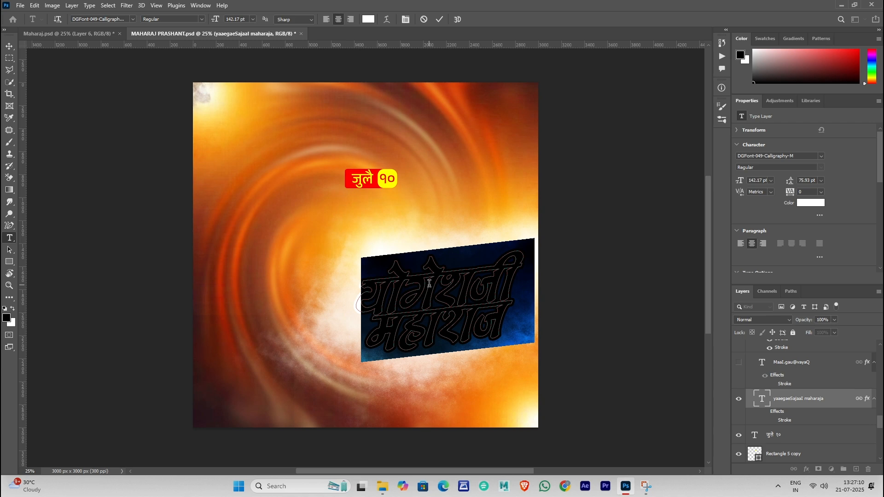
key("ctrl+Return")
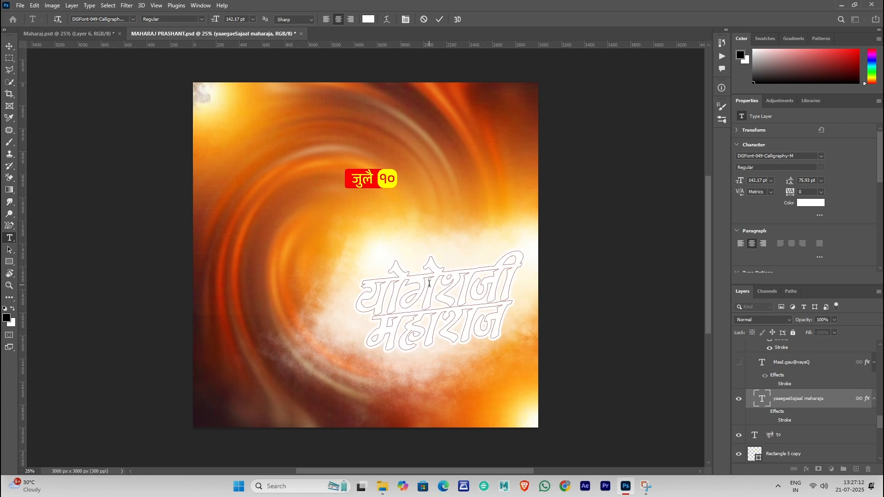
key("v")
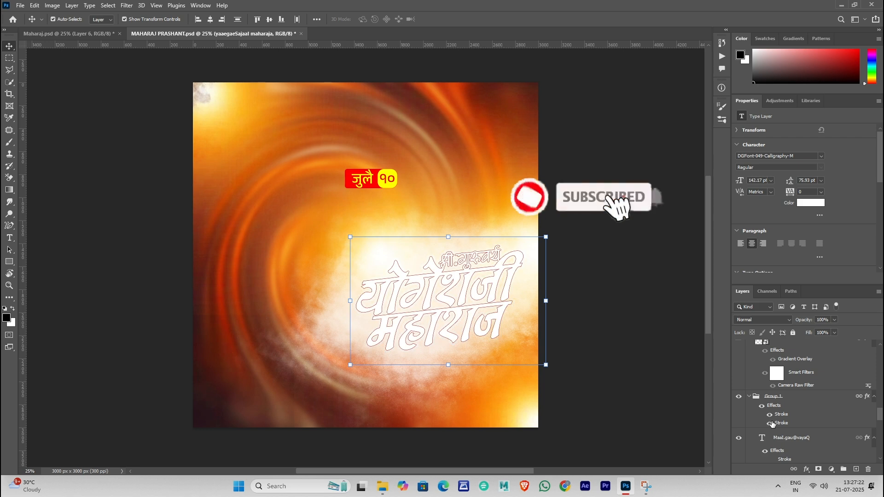
- Show the clipped gradient layer above Group 1 and the Rectangle 1 and Rectangle 1 copy strips
scroll(775, 414, "up", 2)
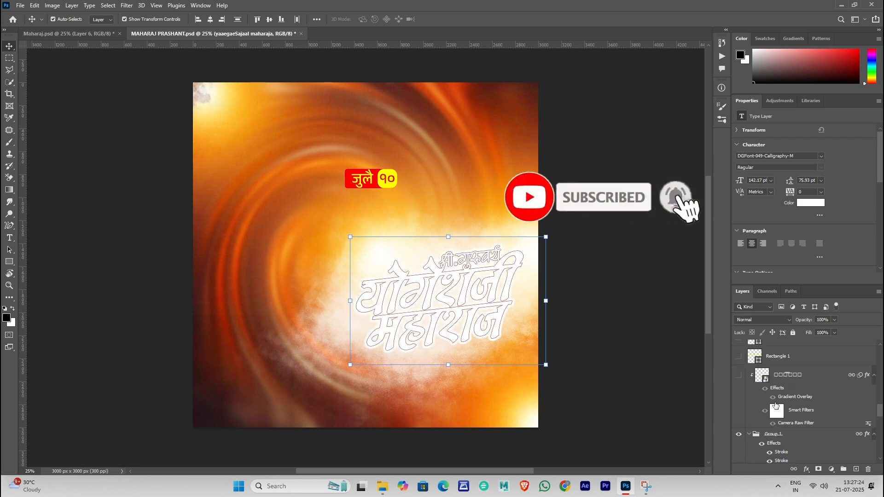
left_click(739, 375)
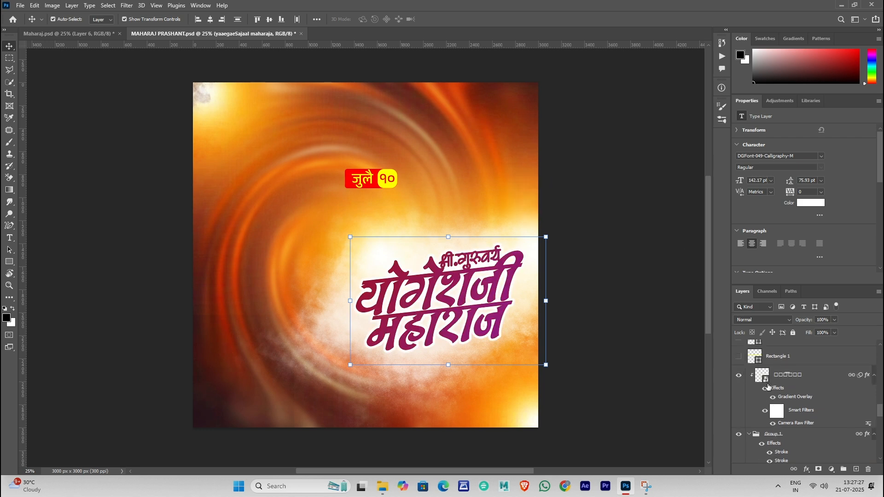
scroll(768, 387, "up", 1)
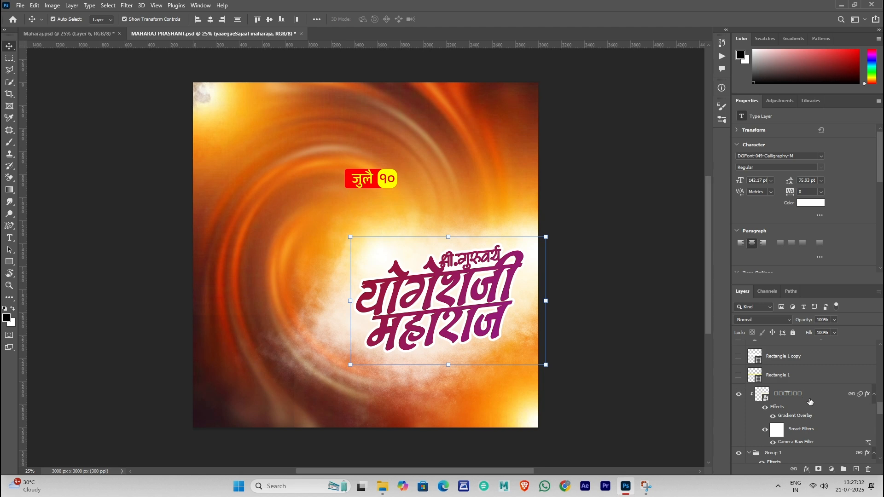
left_click(739, 375)
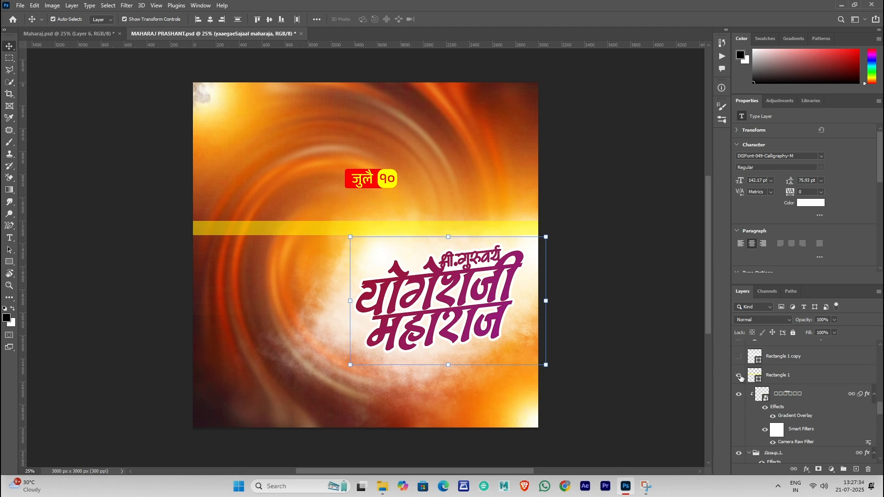
left_click(739, 357)
- Inspect the shape properties of the yellow Rectangle 1 strip and the white Rectangle 1 copy strip
scroll(760, 368, "up", 2)
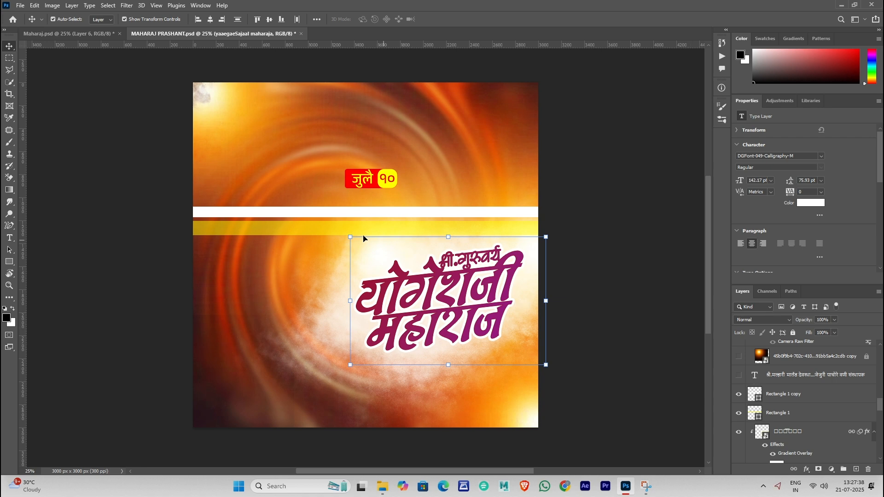
left_click(321, 230)
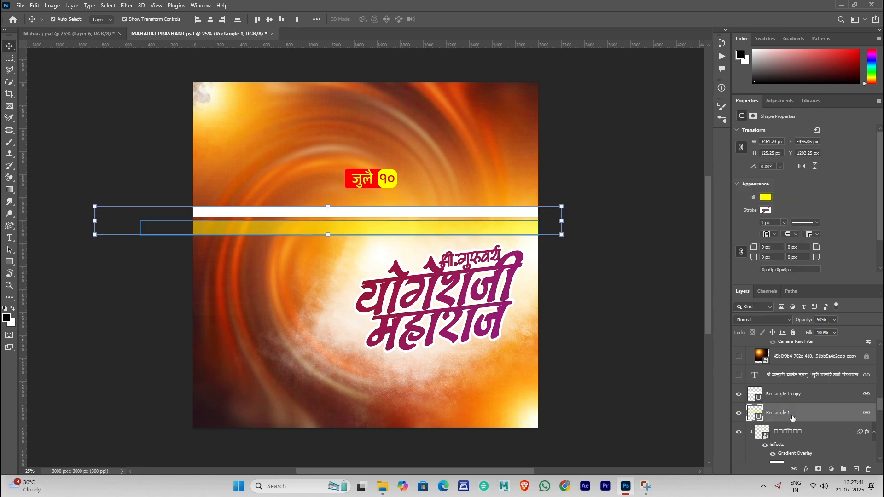
left_click(791, 399)
left_click(791, 399)
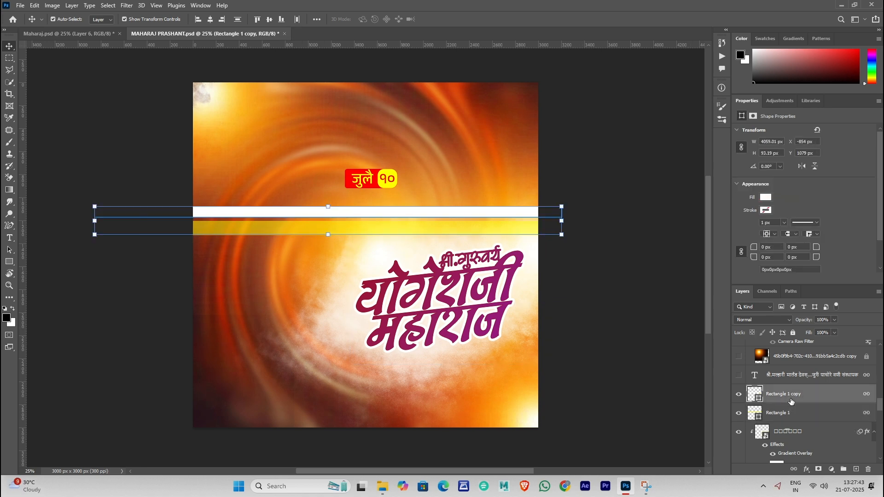
- Show the dark red two-line text layer over the white and yellow strips, and open its text to check the font settings
scroll(791, 402, "up", 3)
left_click(739, 433)
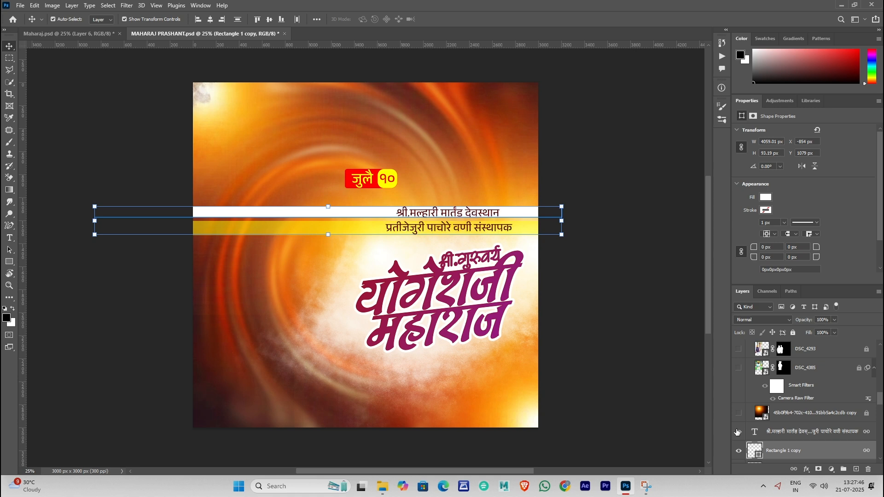
double_click(462, 212)
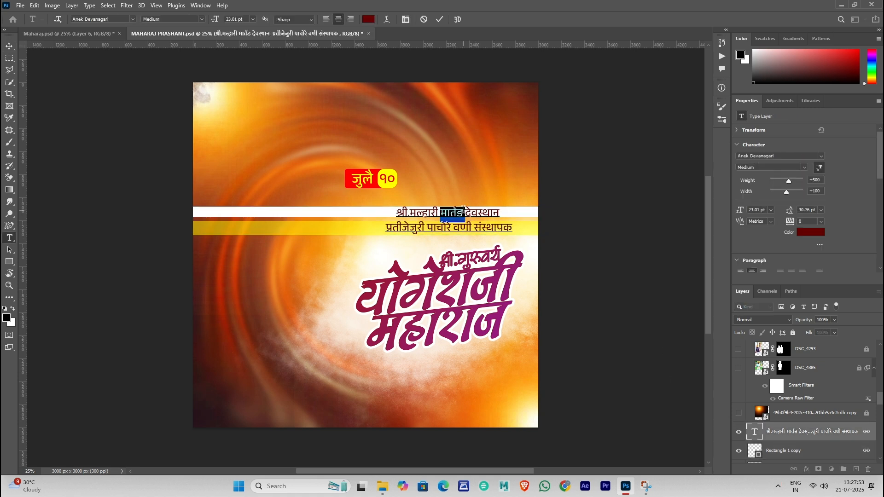
key("ctrl+Return")
key("v")
- Show the glow image copy and the standing portrait layer DSC_4385, and select the portrait's layer mask
left_click(739, 413)
left_click(738, 368)
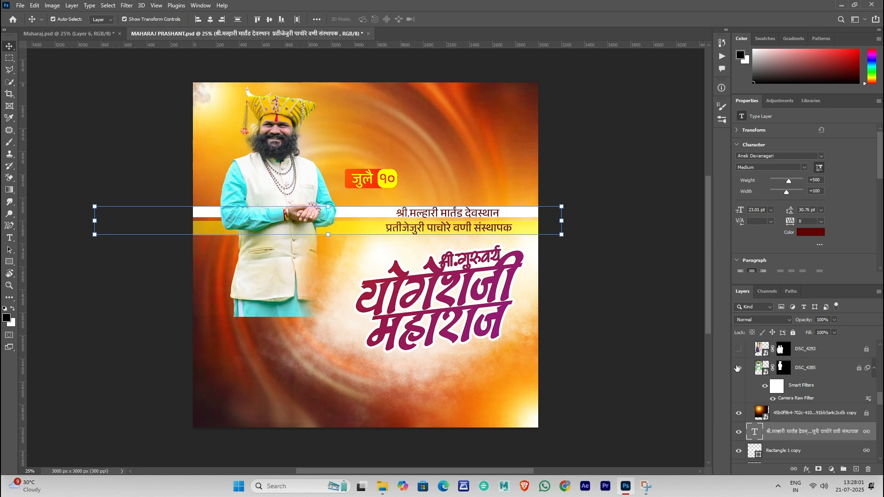
left_click(783, 368)
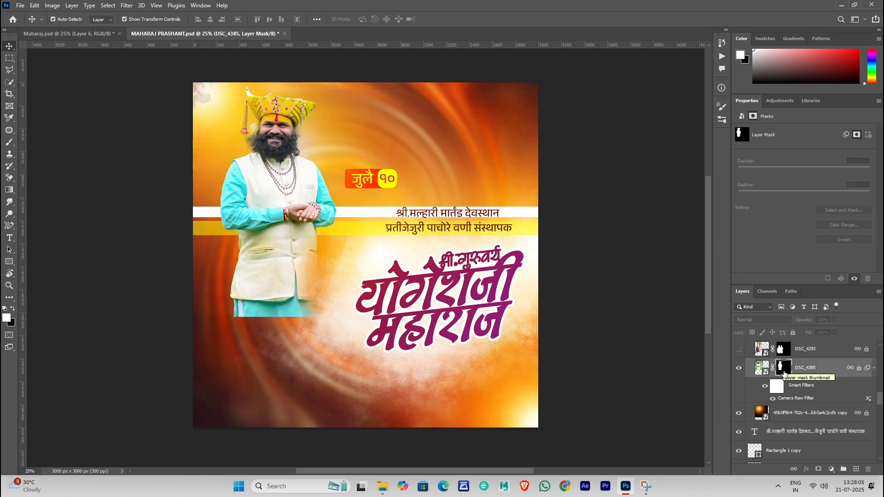
- Show the two-person photo layer DSC_4293 and the masked DSC_4172 copy layer above it
scroll(784, 373, "up", 1)
left_click(739, 368)
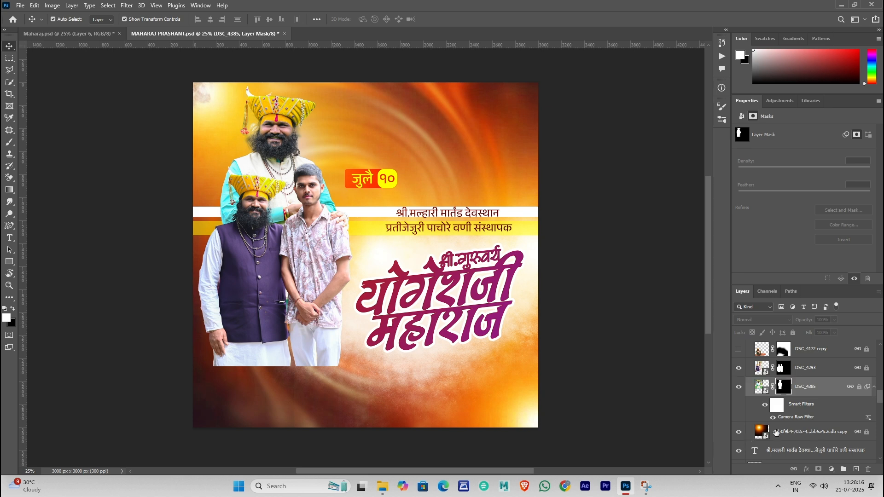
left_click(739, 349)
scroll(749, 374, "up", 1)
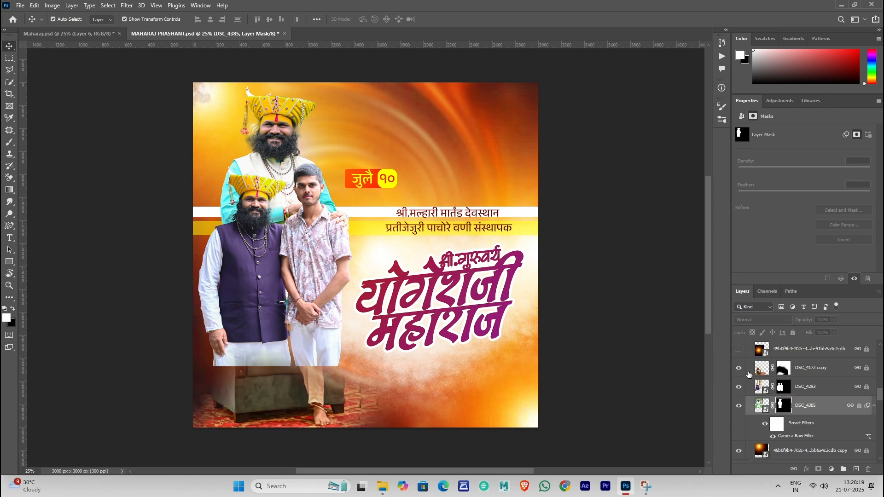
- Show the glow image layer over the standing figures and the seated portrait layer DSC_4172 copy 2
scroll(749, 374, "up", 2)
left_click(739, 388)
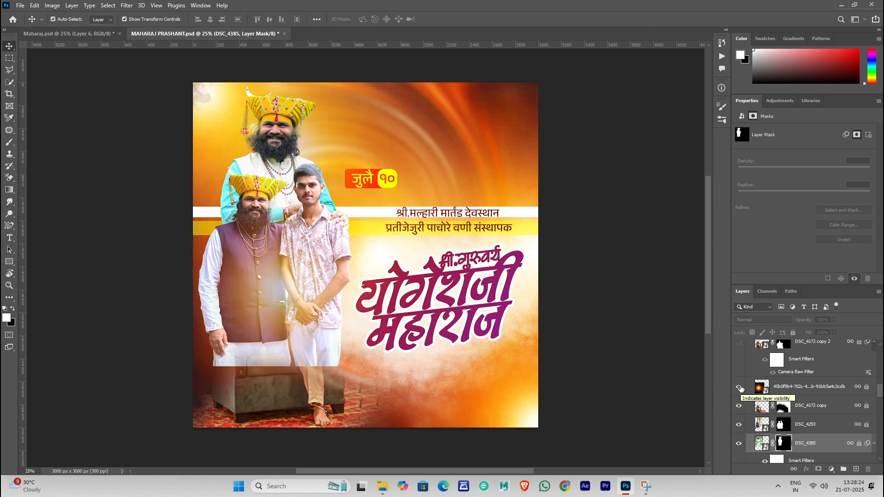
scroll(740, 366, "up", 1)
left_click(739, 362)
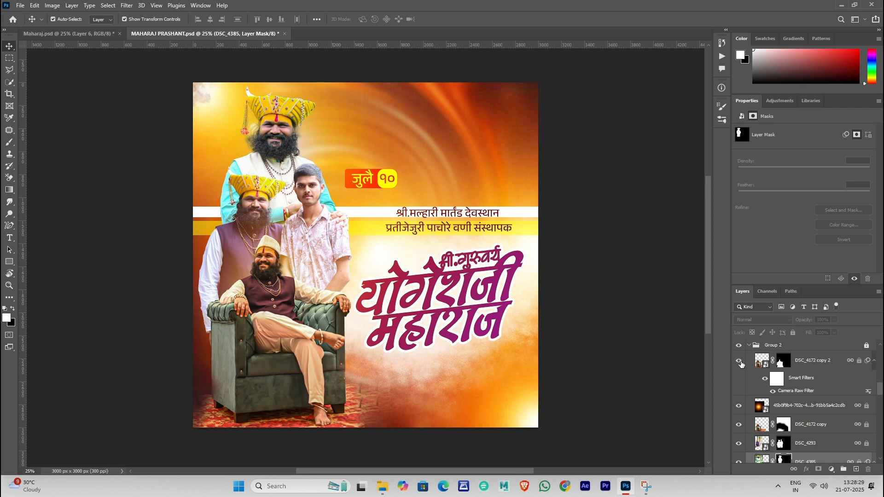
- Show the white quotation text layer above Group 2, open it to check its font settings, and leave it unedited
scroll(740, 363, "up", 3)
left_click(740, 387)
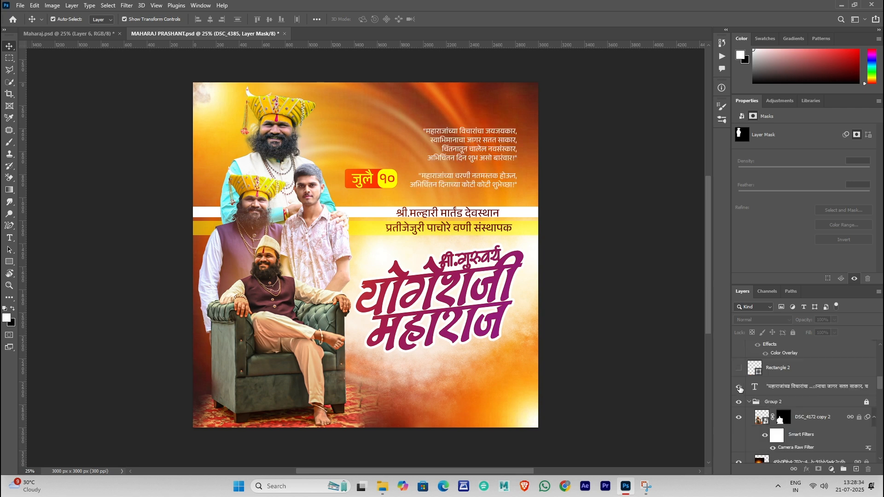
double_click(453, 147)
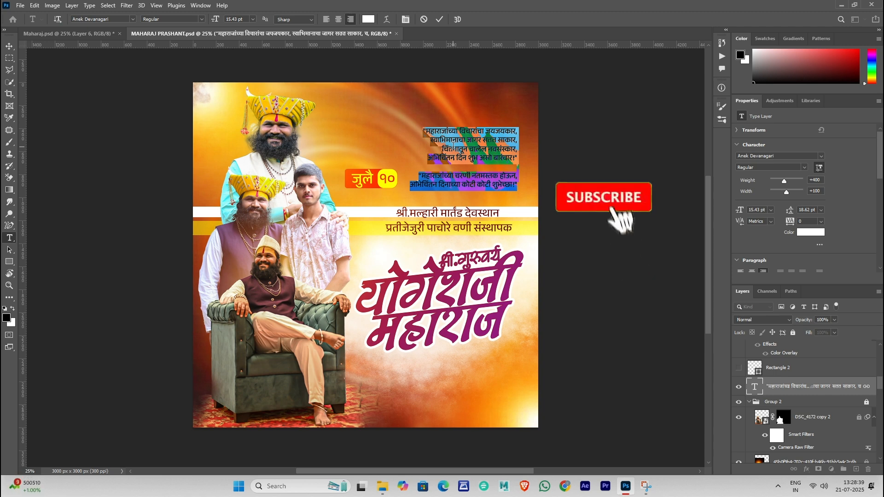
left_click(454, 147)
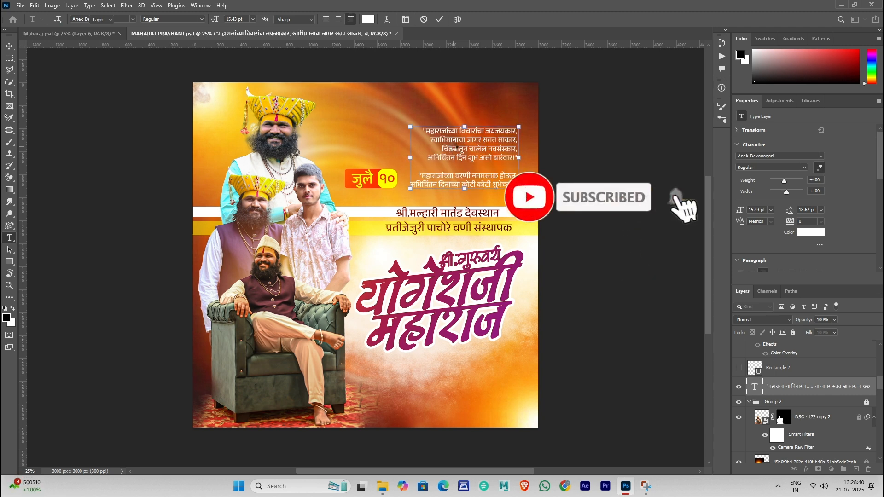
left_click(622, 281)
key("ctrl+z")
left_click(624, 311)
- Show the Rectangle 2 and Rectangle 2 copy strips, the Line 1 divider, the greeting text and the Layer 4 stroke
scroll(756, 388, "up", 2)
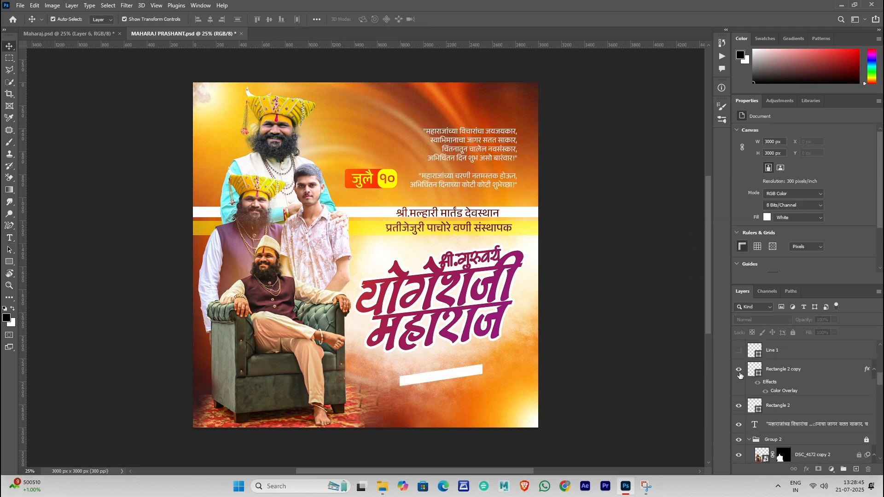
left_click(738, 369)
scroll(742, 374, "up", 1)
left_click(739, 370)
left_click(740, 351)
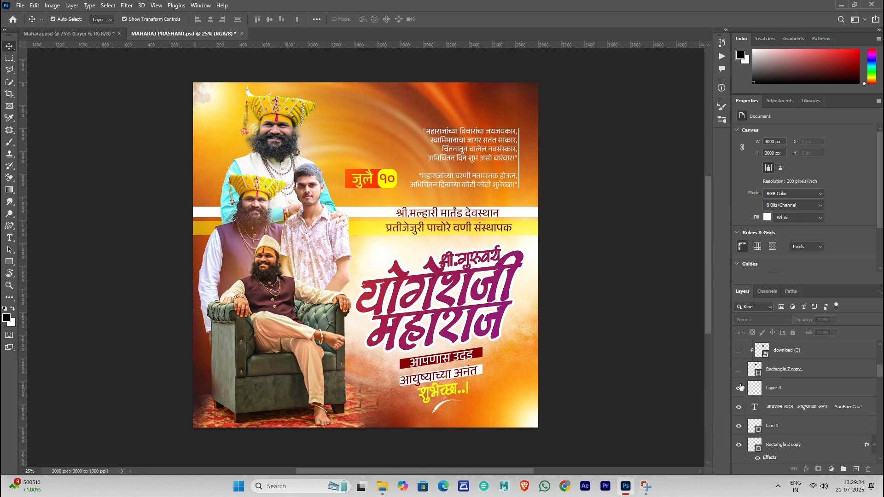
left_click(738, 388)
left_click(738, 388)
- Show the Rectangle 7 copy circle with its download (3) picture, releasing and reapplying the picture's clipping mask
left_click(738, 369)
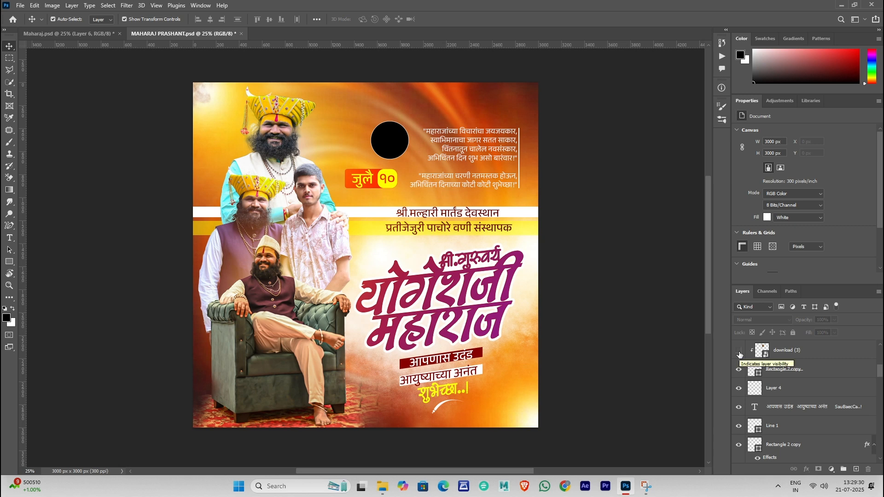
left_click(739, 351)
left_click(814, 352)
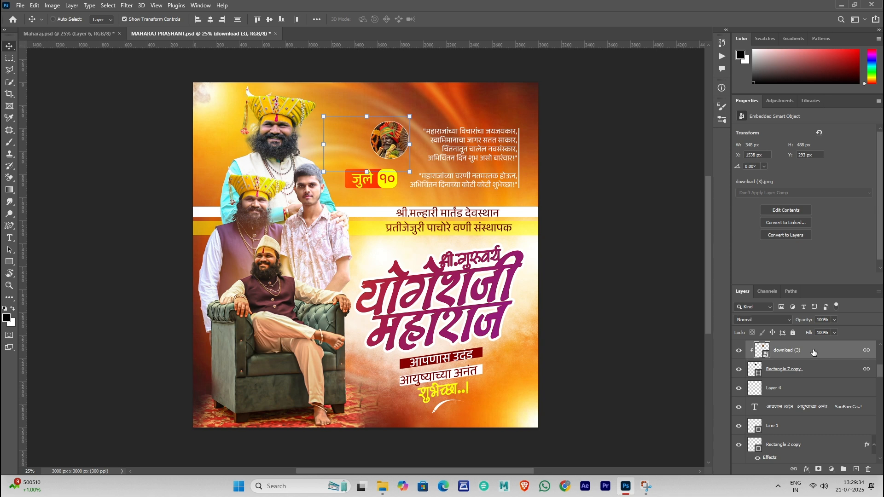
key("ctrl+alt+g")
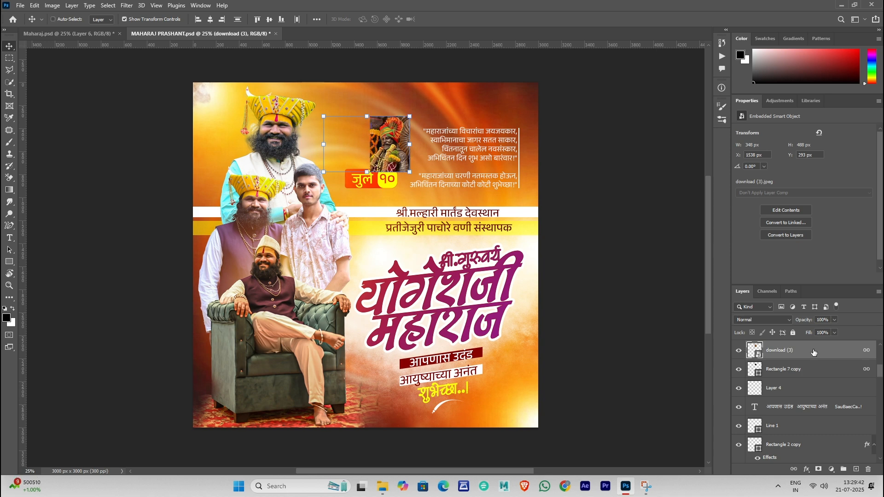
key("ctrl+alt+g")
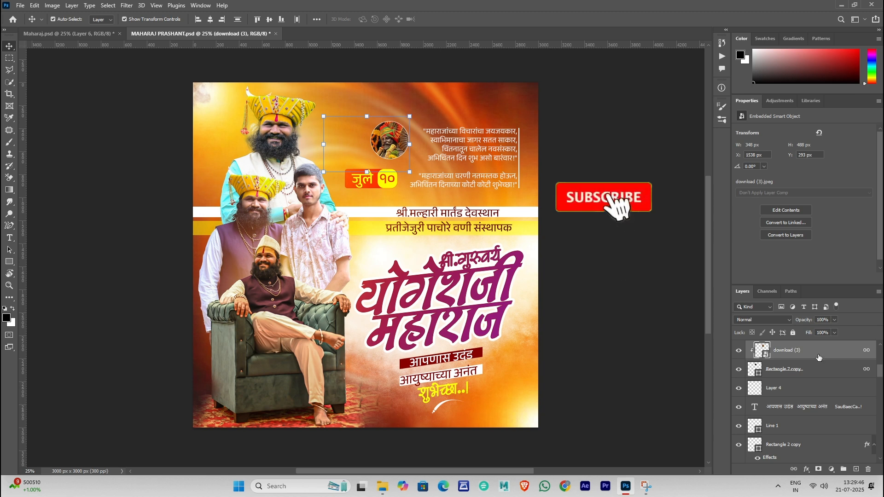
- Show the Rectangle 7 circle and the download (2) picture clipped to it
scroll(819, 357, "up", 3)
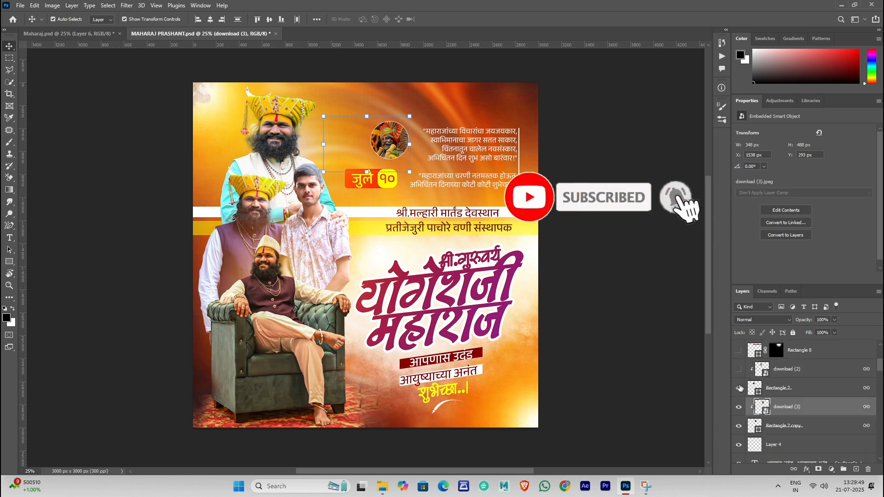
left_click(739, 388)
left_click(738, 369)
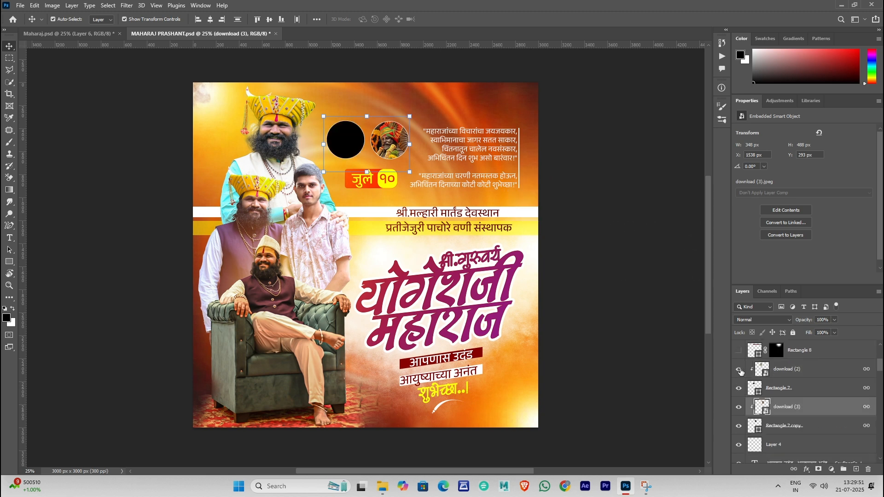
- Show the faded dark strip Rectangle 8 near the poster's upper edge and select its layer mask
scroll(740, 371, "up", 1)
left_click(739, 370)
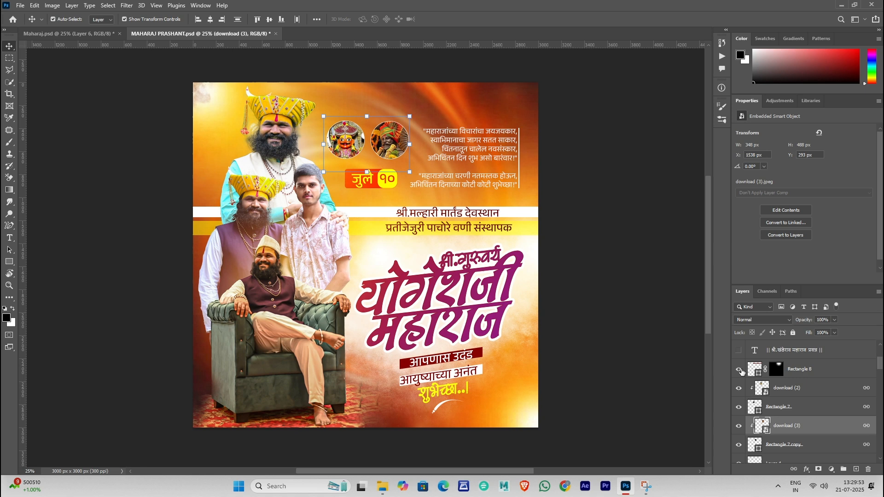
left_click(648, 358)
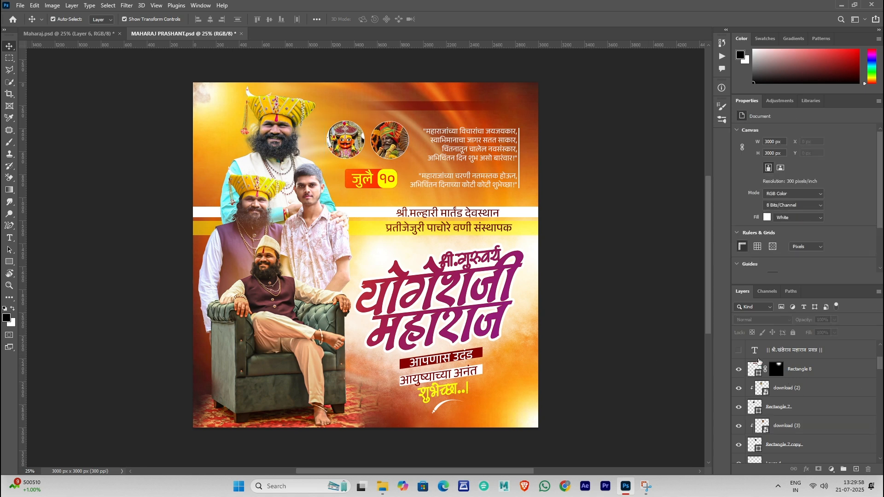
left_click(776, 371)
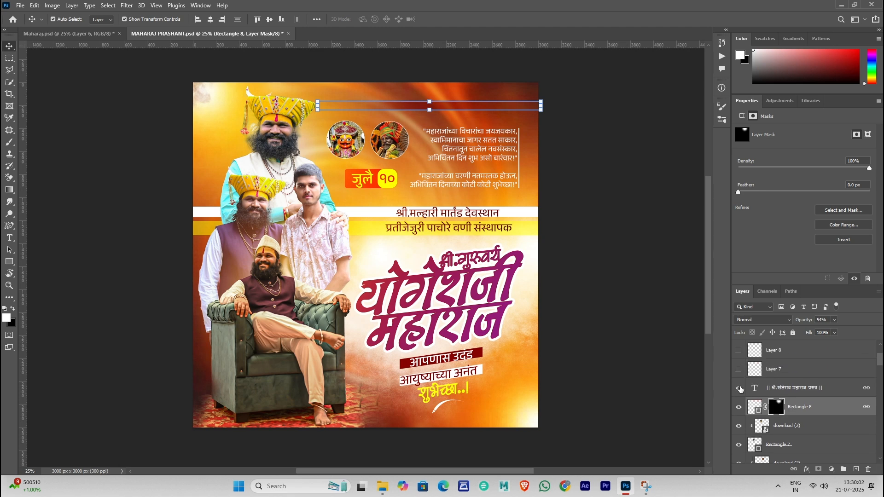
- Show the invocation heading text over the faded strip, and turn on Layer 7 and Layer 8
left_click(739, 389)
left_click(594, 334)
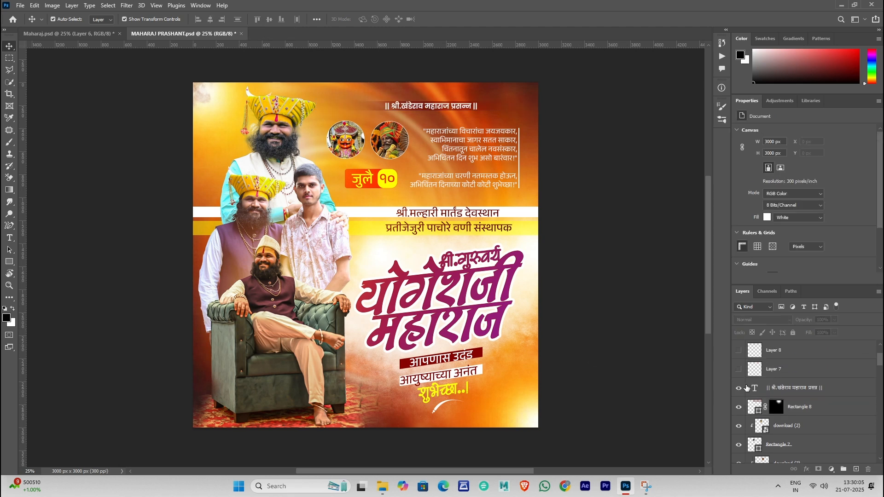
scroll(585, 319, "down", 1)
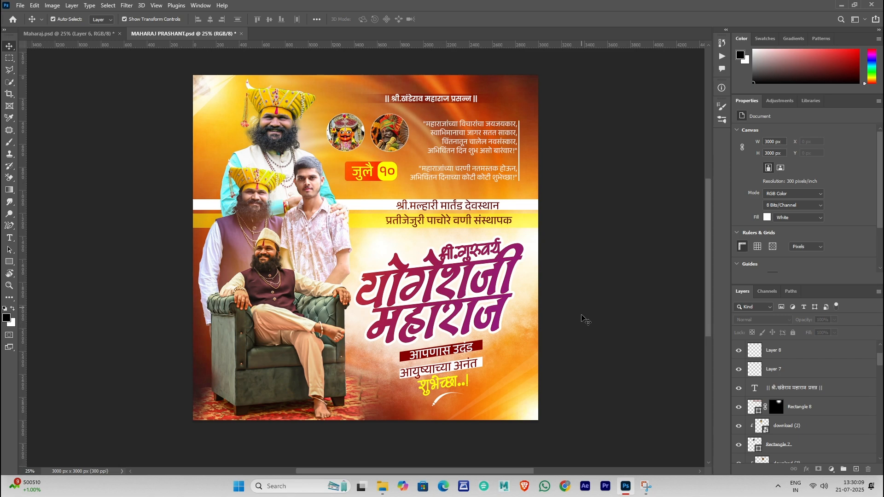
- Review the assembled poster, examining the portraits and title text up close
scroll(463, 276, "down", 3)
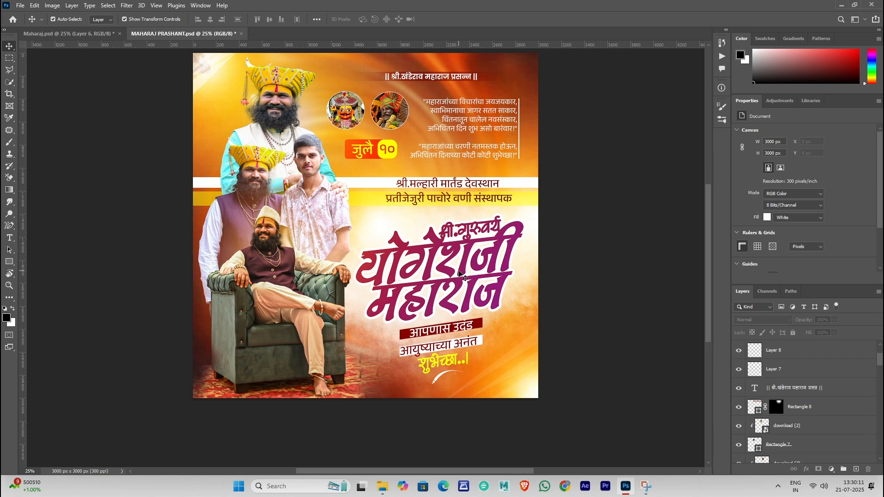
scroll(462, 276, "up", 3)
scroll(463, 276, "down", 2)
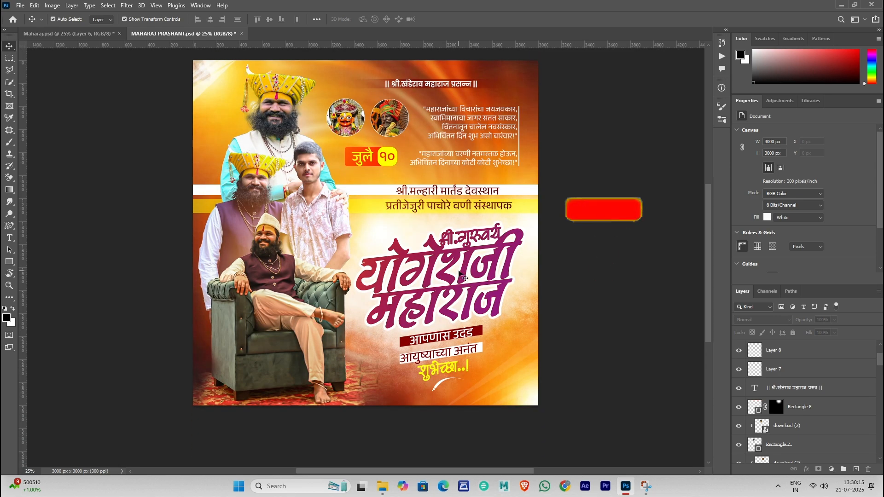
scroll(346, 167, "up", 5)
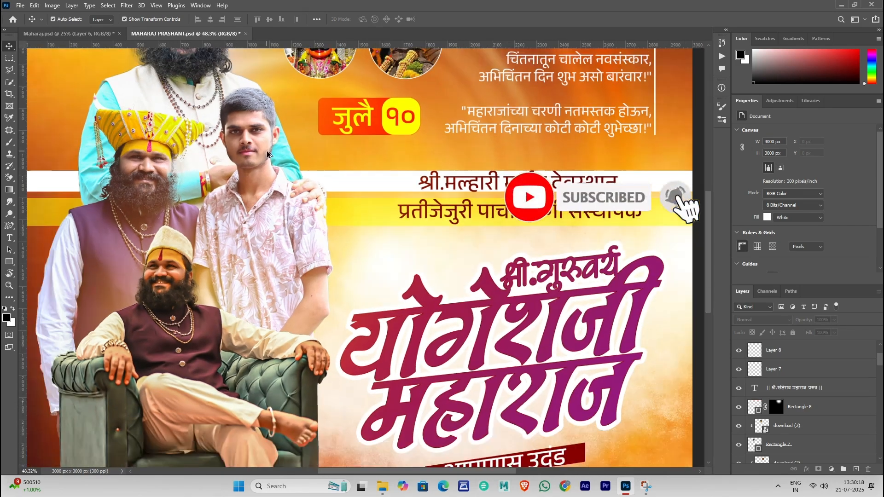
scroll(267, 154, "down", 1)
left_click_drag(252, 113, 275, 176)
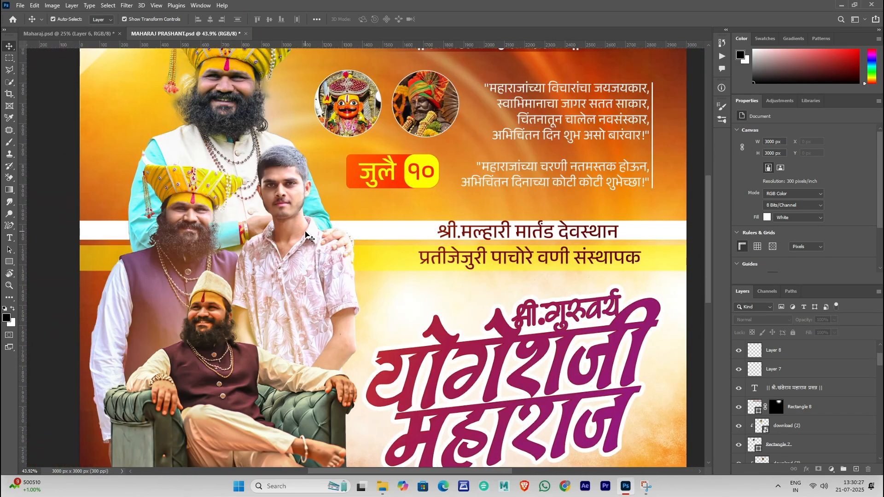